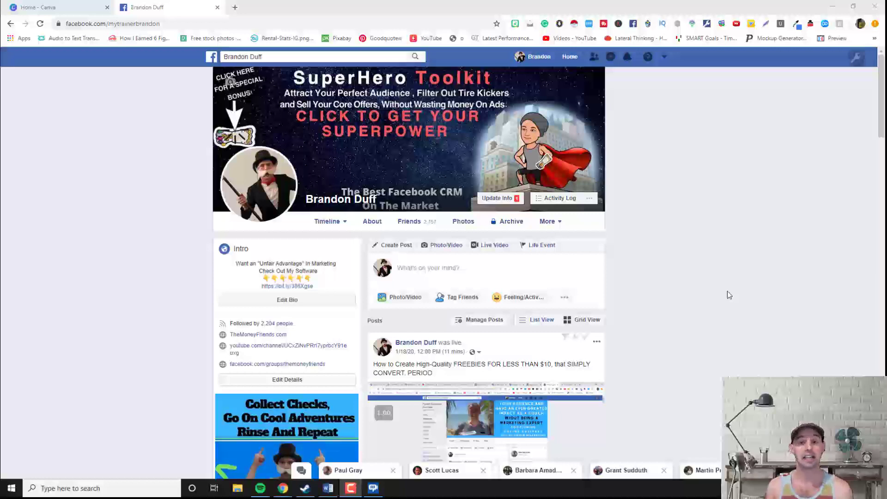
# Scroll down through the current page, then switch to Canva's home page listing your designs.
pyautogui.scroll(-15, 725, 290)
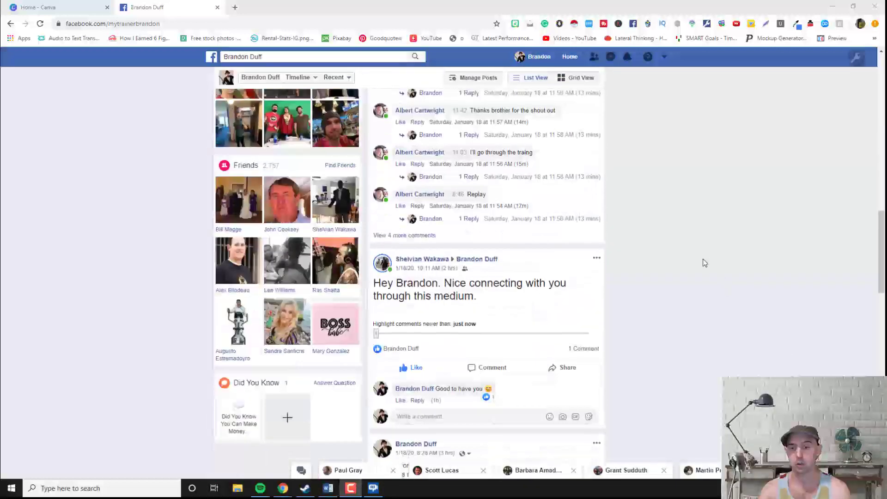
pyautogui.moveTo(434, 208)
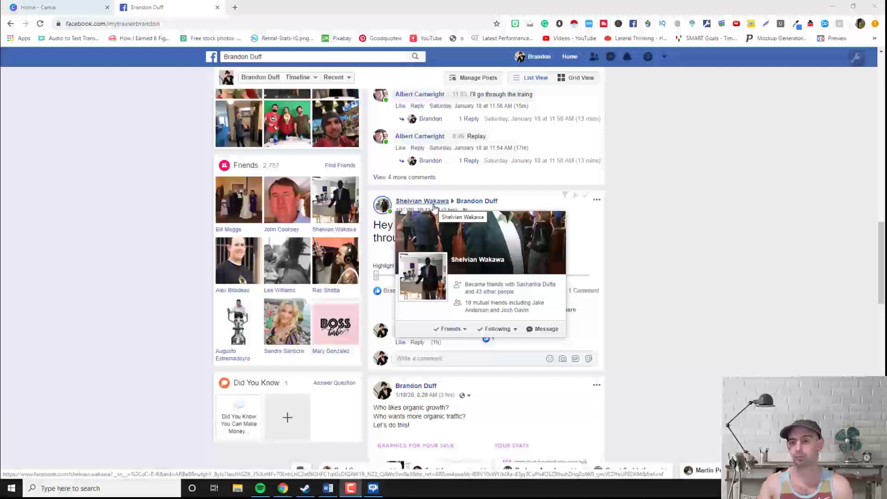
pyautogui.scroll(-4, 501, 232)
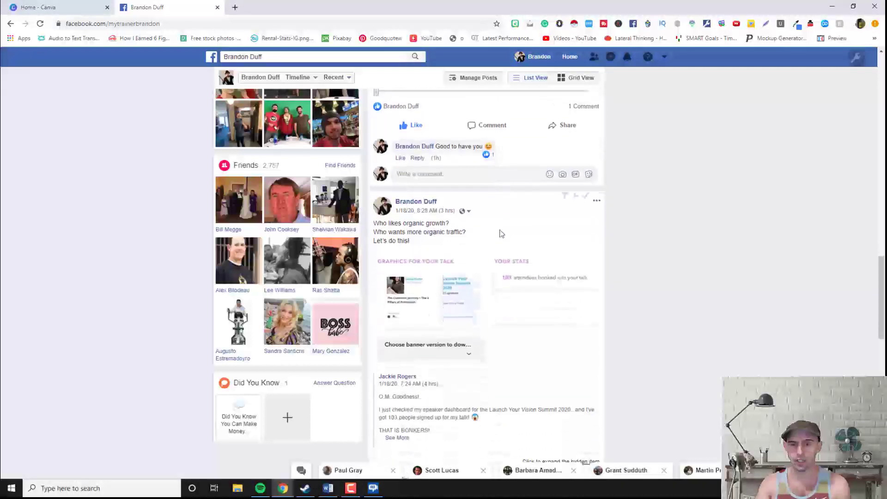
pyautogui.scroll(-7, 501, 234)
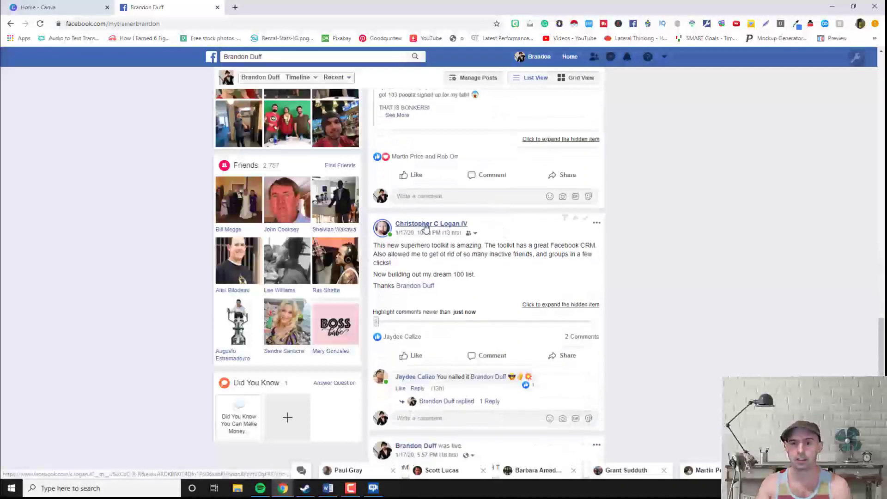
pyautogui.moveTo(426, 226)
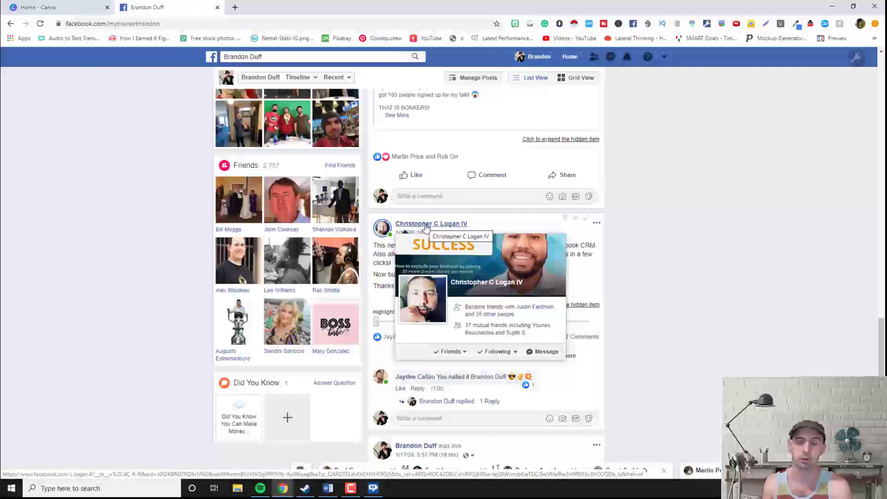
pyautogui.scroll(-5, 462, 181)
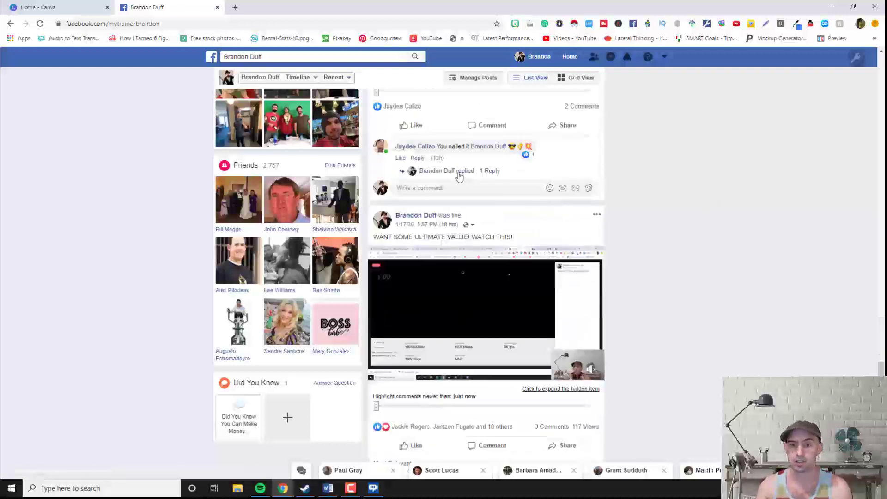
pyautogui.moveTo(415, 153)
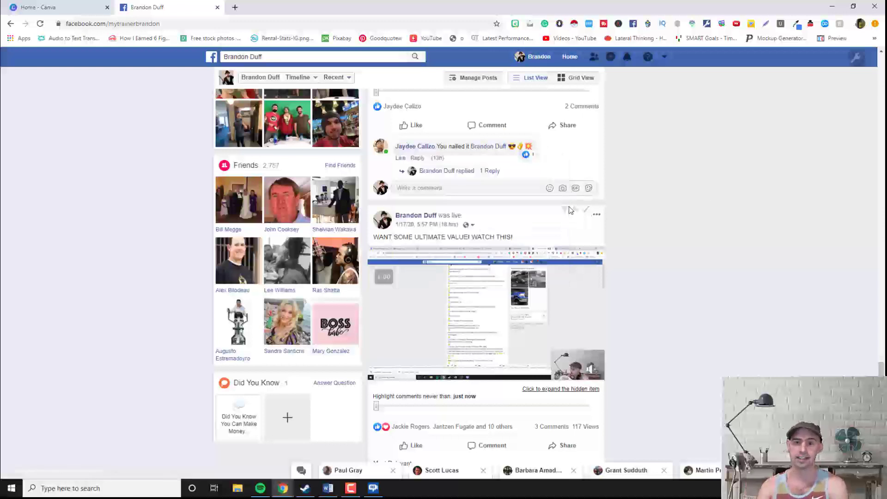
pyautogui.scroll(-3, 569, 216)
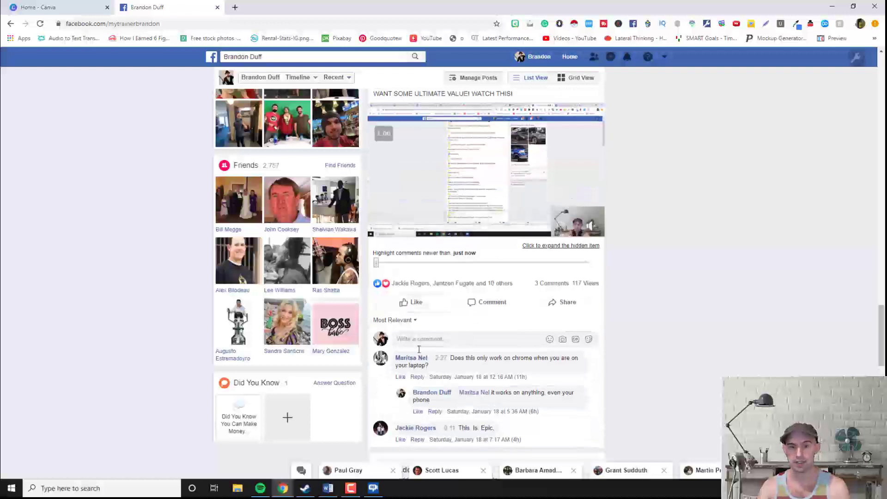
pyautogui.moveTo(417, 363)
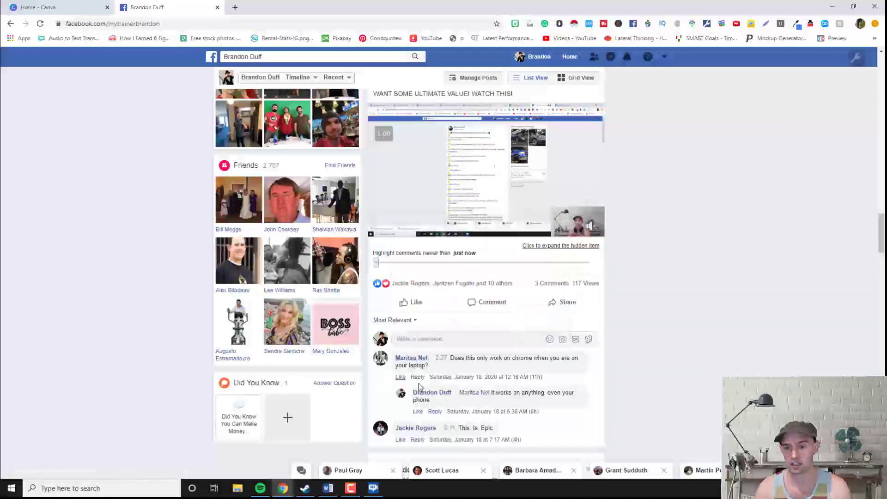
pyautogui.scroll(-3, 419, 384)
pyautogui.moveTo(419, 294)
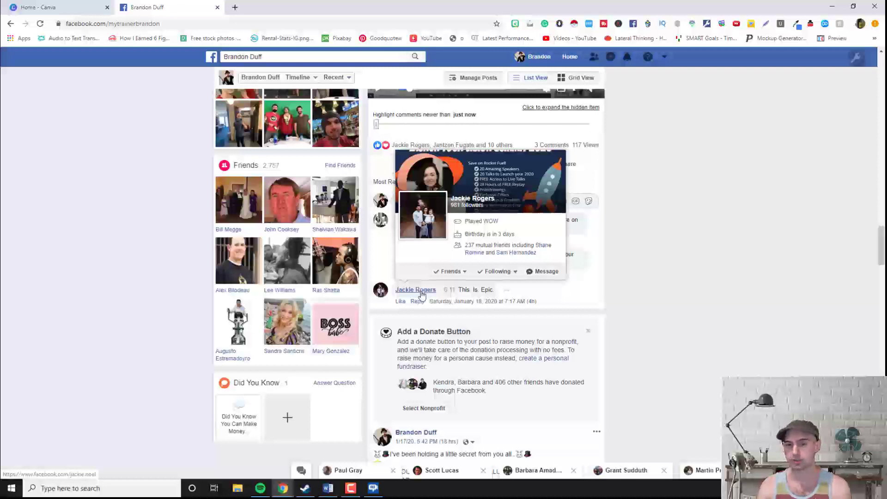
pyautogui.scroll(-3, 511, 355)
pyautogui.scroll(-10, 511, 356)
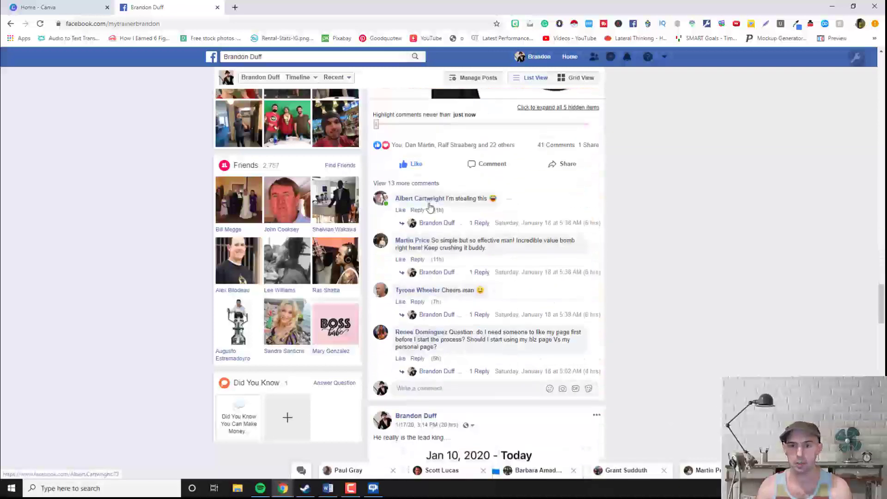
pyautogui.moveTo(433, 200)
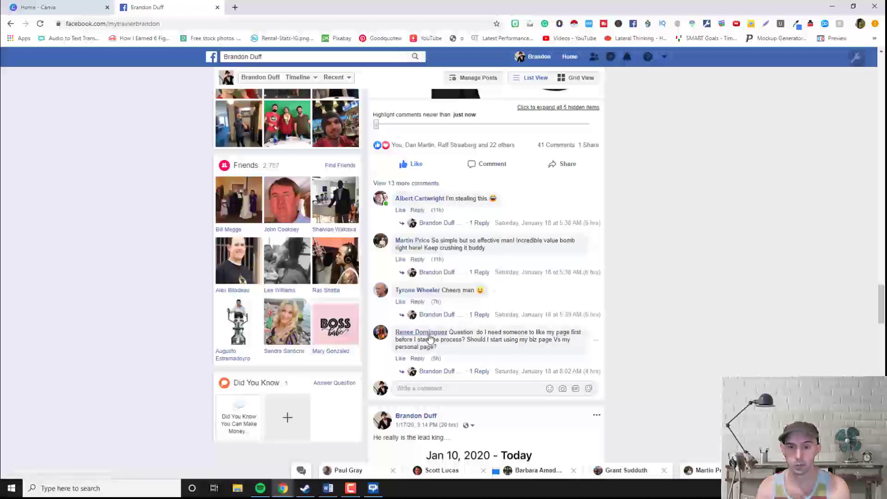
pyautogui.moveTo(431, 338)
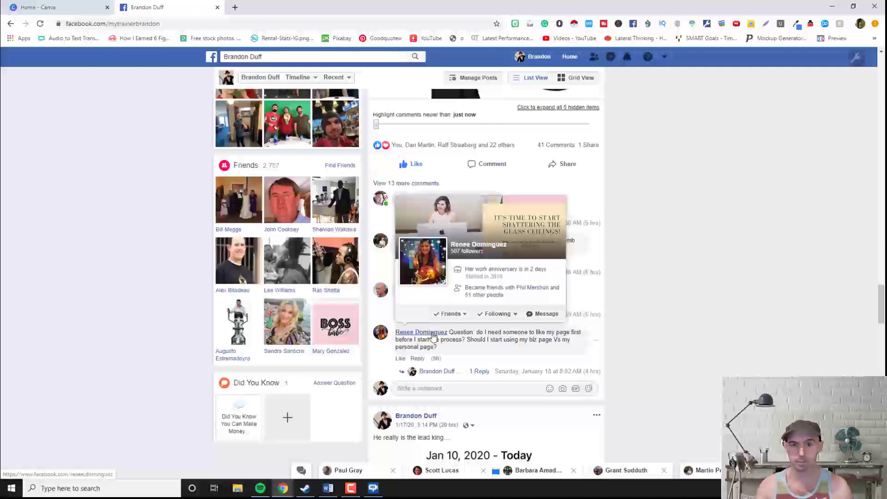
pyautogui.click(72, 14)
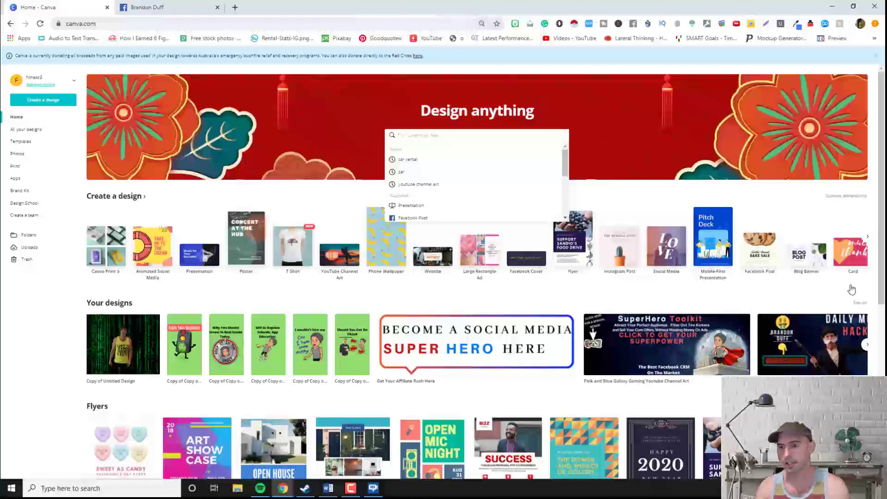
# Open the SuperHero Toolkit cover design and compare it with the live Facebook cover.
pyautogui.click(637, 343)
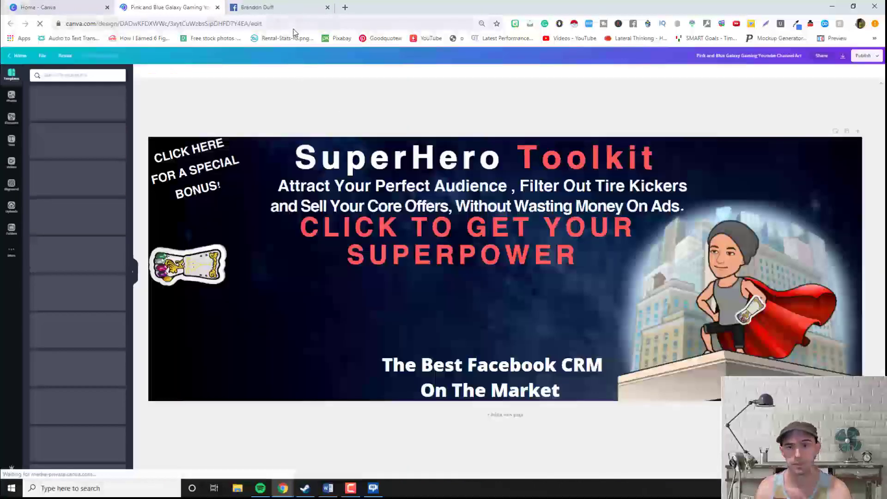
pyautogui.click(259, 7)
pyautogui.scroll(15, 400, 207)
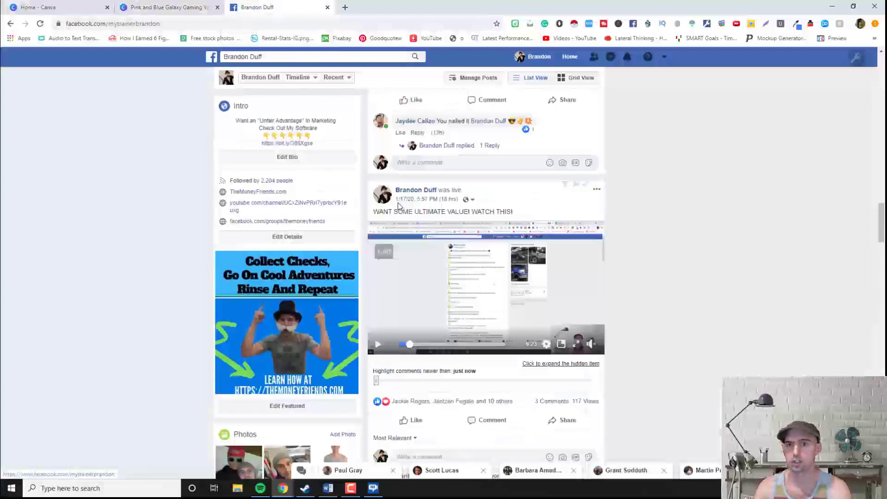
pyautogui.scroll(2, 396, 197)
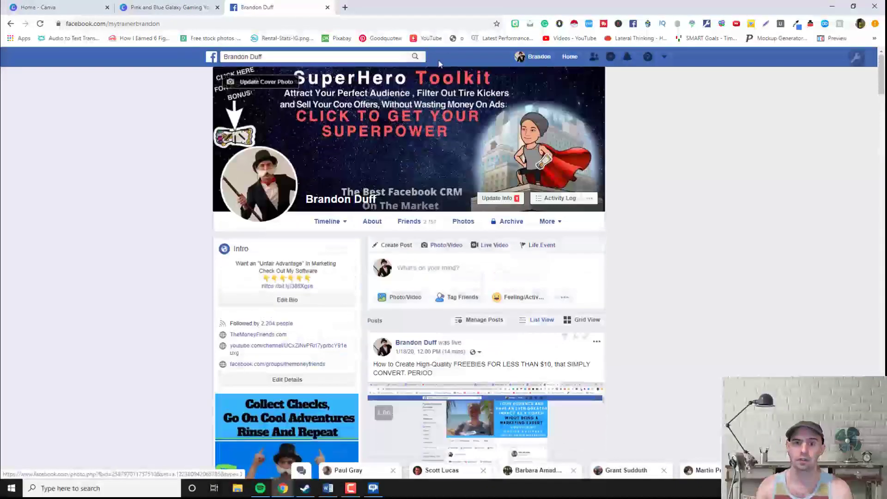
pyautogui.click(162, 7)
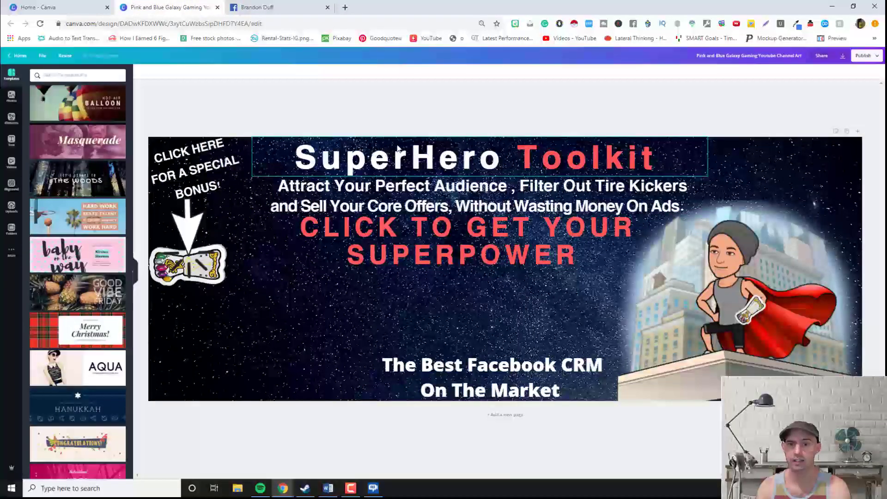
# Check the design's current 2037 x 754 px size in the Resize options.
pyautogui.click(380, 160)
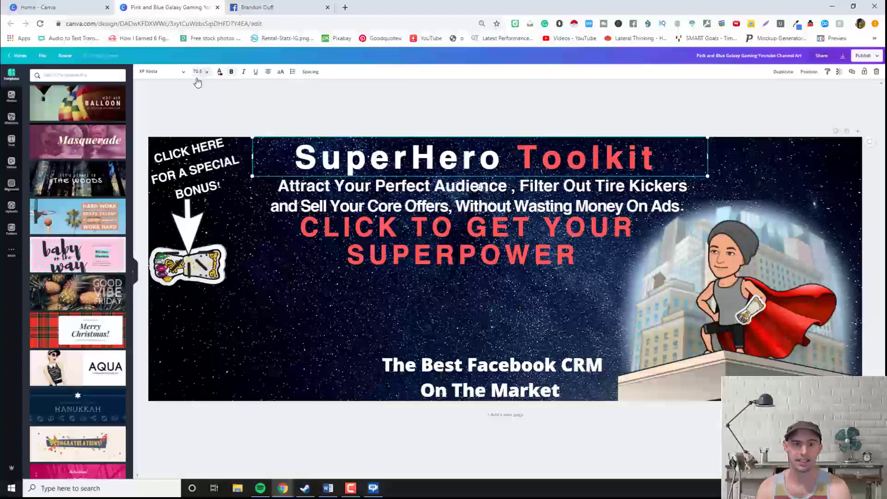
pyautogui.click(277, 108)
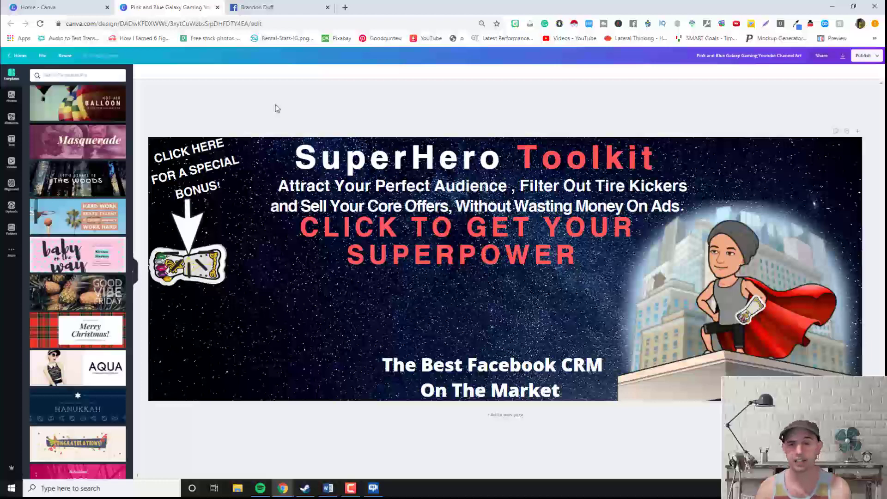
pyautogui.click(65, 56)
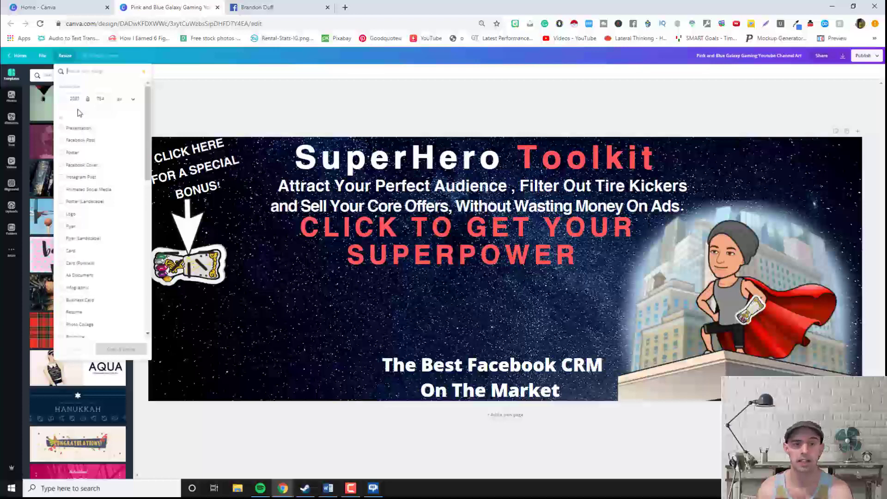
pyautogui.click(372, 105)
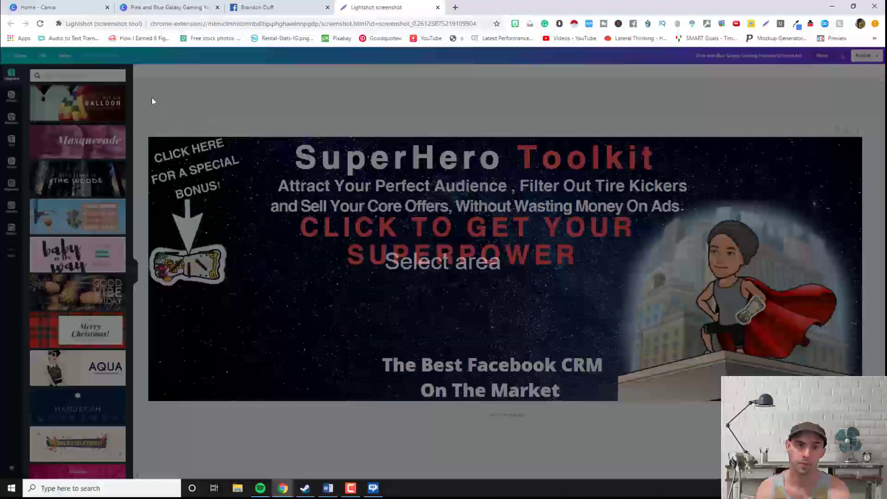
# Capture the cover in Lightshot, label it '2037 VS 754', and compare with the Facebook cover.
pyautogui.moveTo(129, 97); pyautogui.dragTo(884, 436)
pyautogui.click(120, 405)
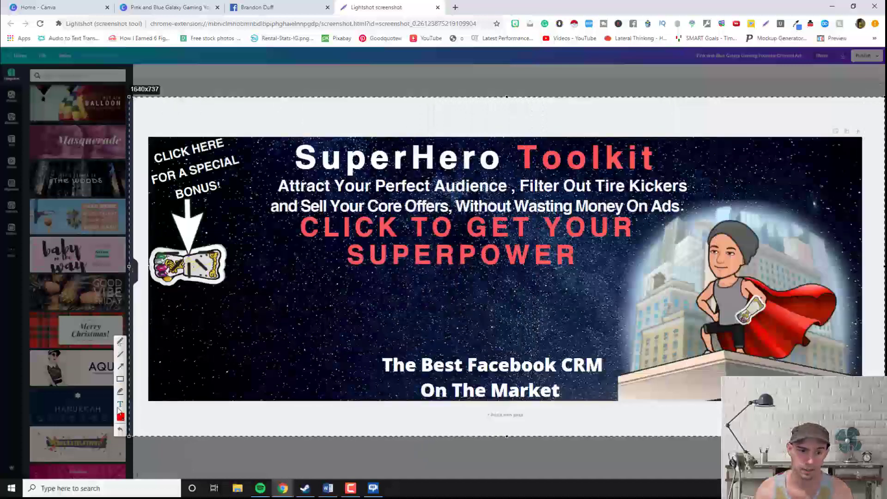
pyautogui.click(403, 128)
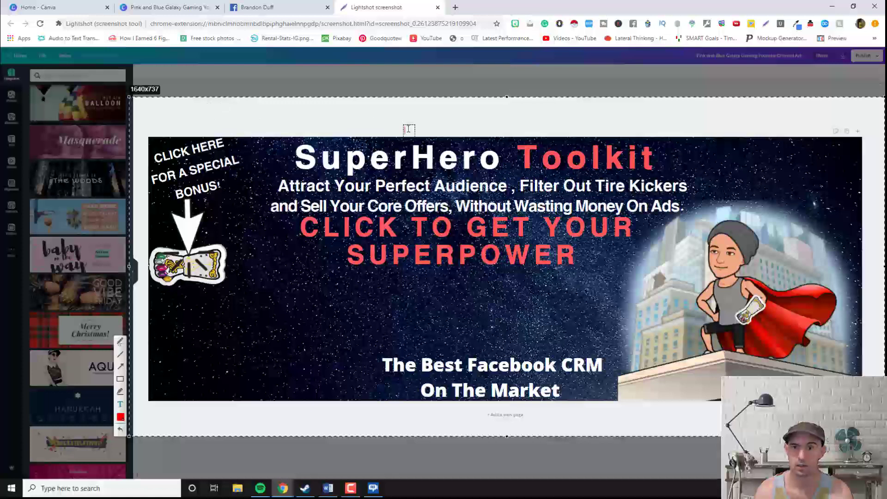
pyautogui.write('10')
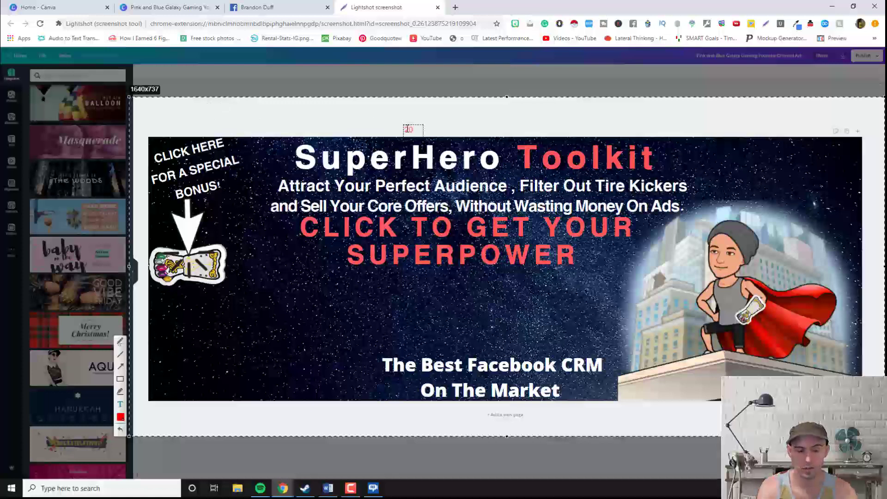
pyautogui.write('37 VS ')
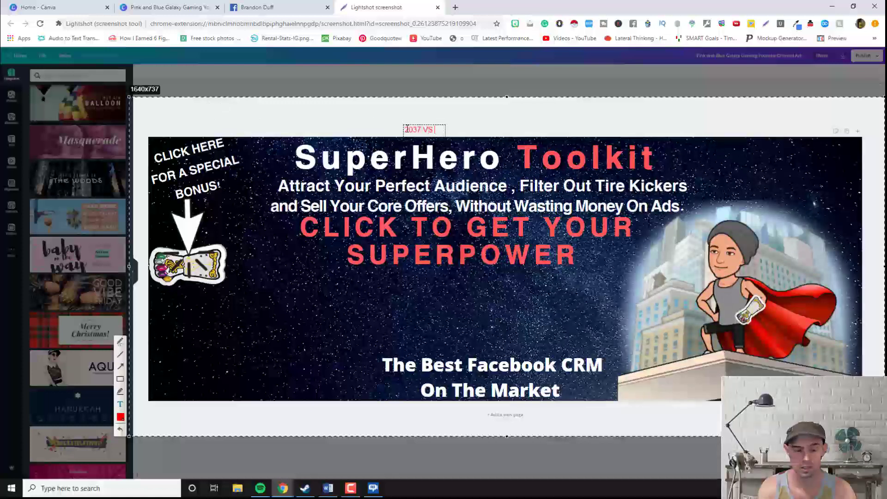
pyautogui.write('754')
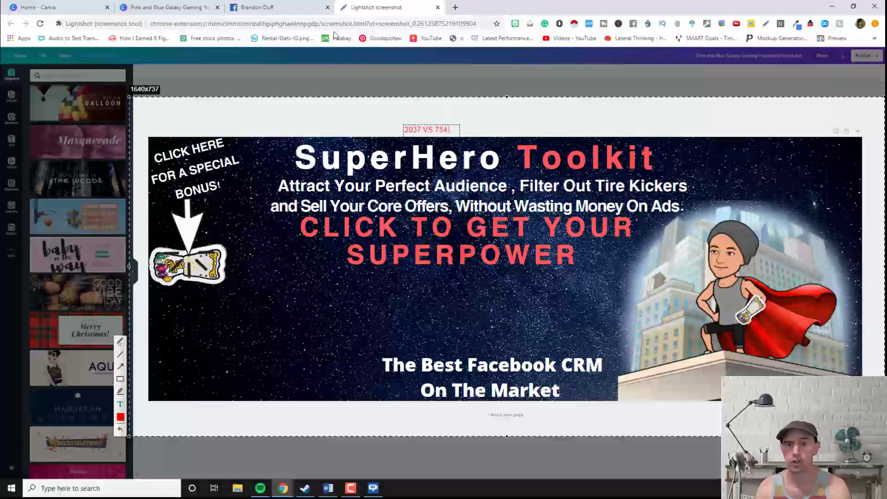
pyautogui.click(301, 6)
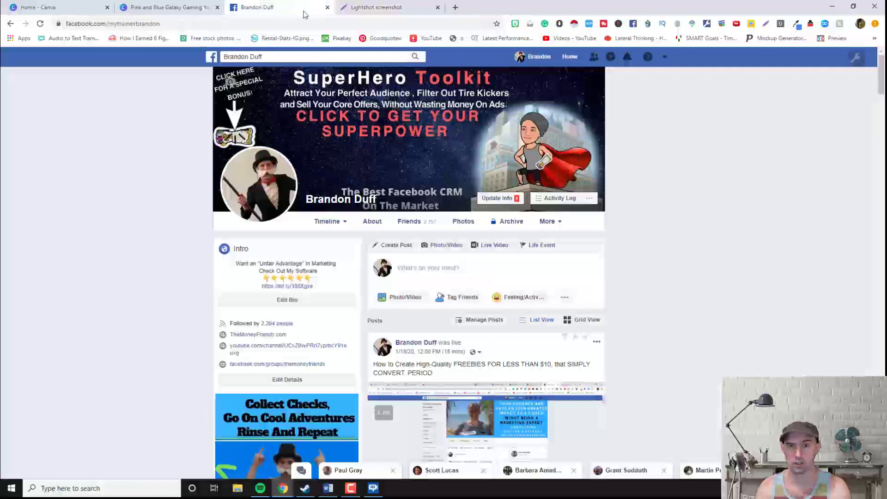
pyautogui.click(411, 6)
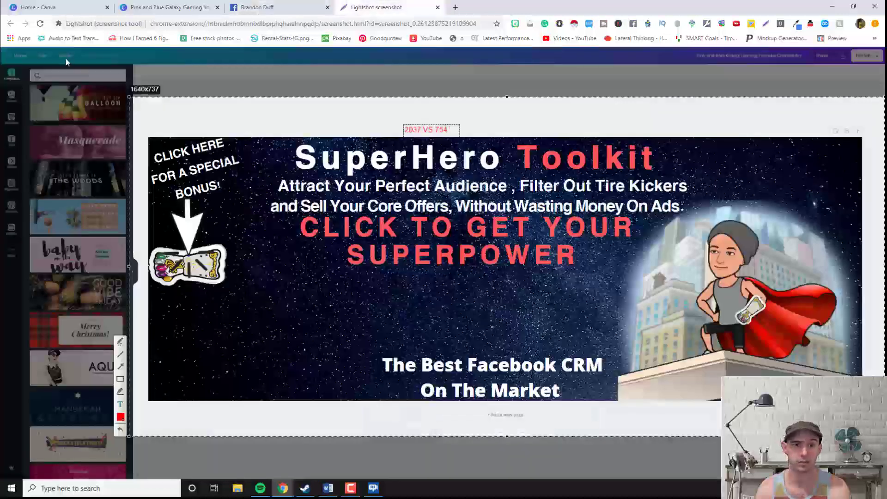
# Close the annotated Lightshot screenshot, return to the banner design, then go to Canva's home page.
pyautogui.click(223, 75)
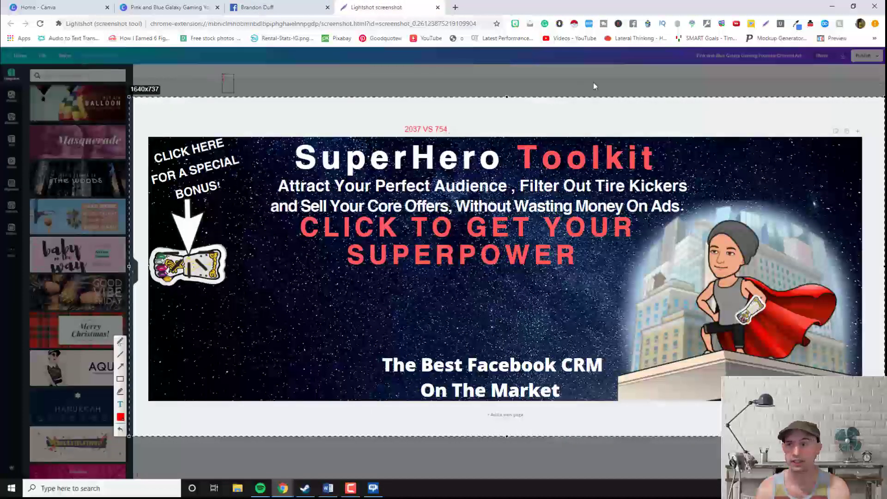
pyautogui.click(438, 7)
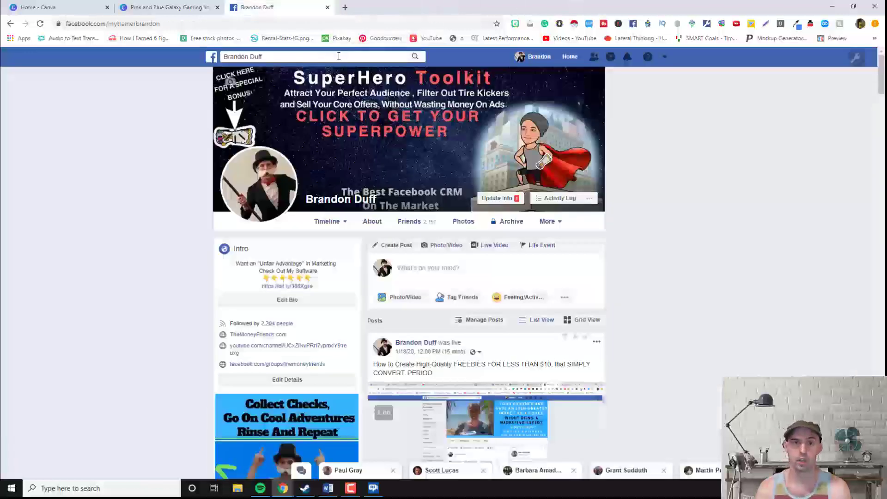
pyautogui.click(41, 7)
pyautogui.click(153, 7)
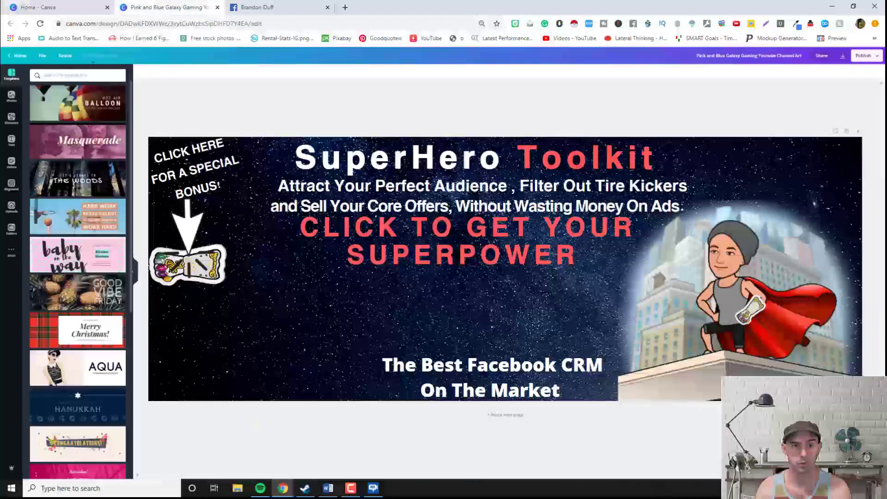
pyautogui.click(65, 55)
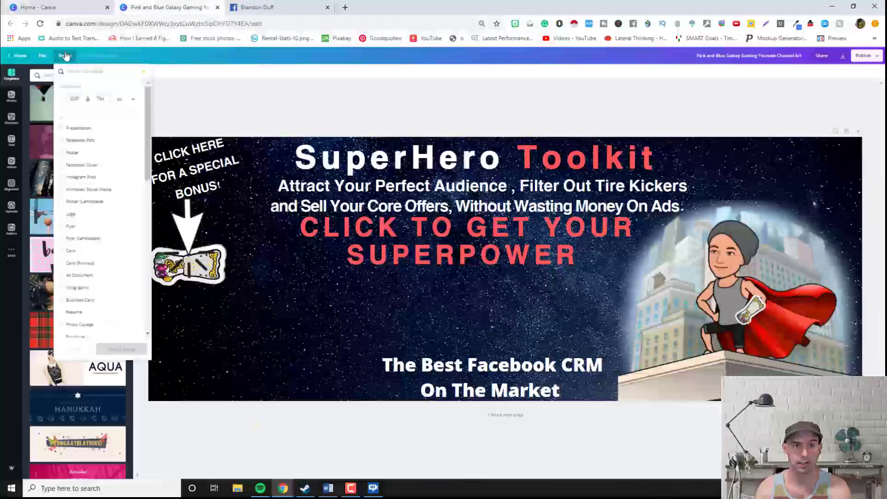
pyautogui.click(283, 92)
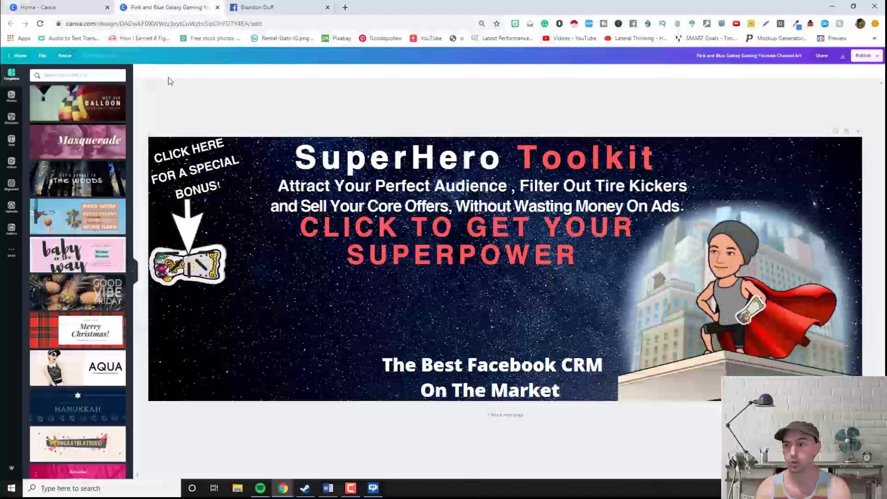
pyautogui.click(19, 56)
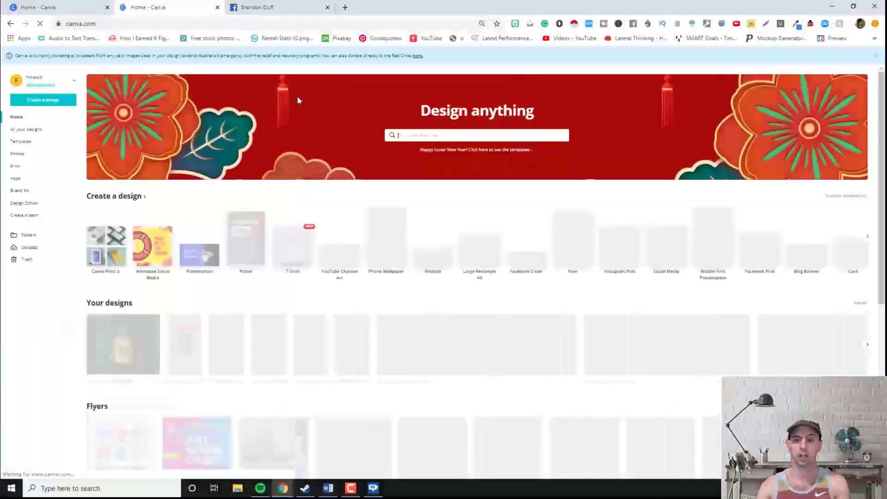
# Create and close a 2087 x 753 px custom design, then reopen the Pink and Blue Galaxy banner.
pyautogui.scroll(-1, 65, 123)
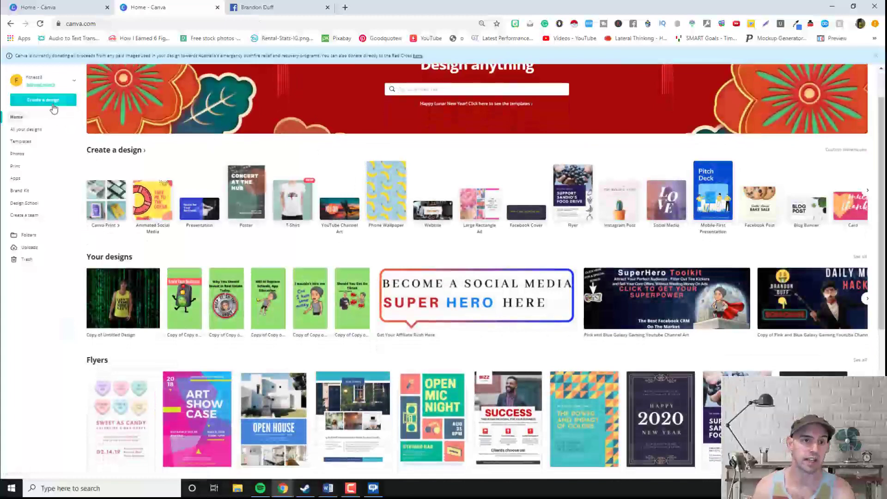
pyautogui.click(52, 105)
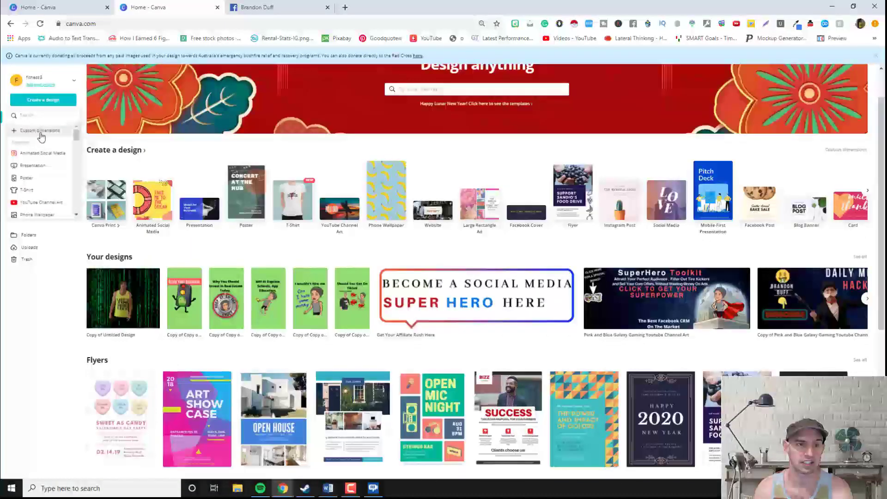
pyautogui.click(40, 130)
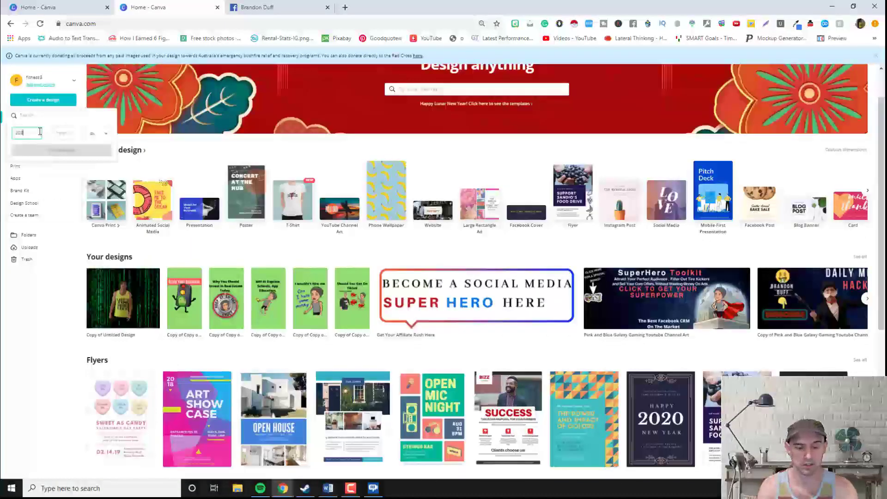
pyautogui.write('2087')
pyautogui.click(67, 130)
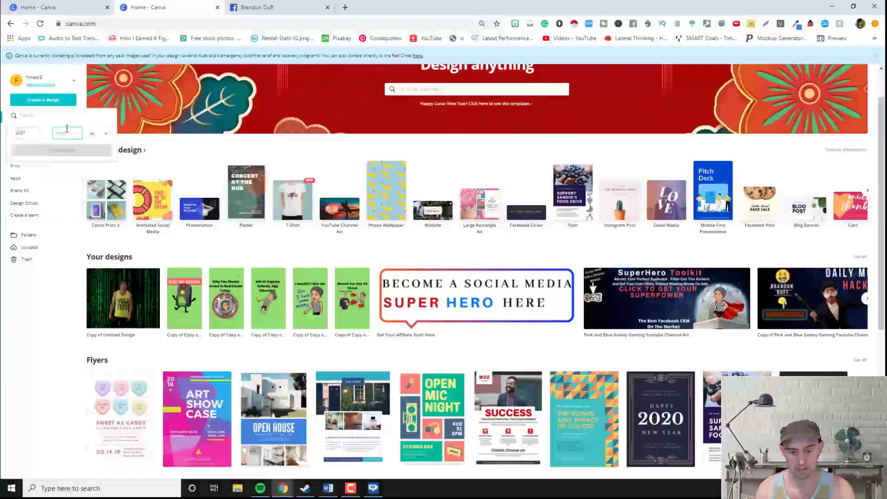
pyautogui.write('753')
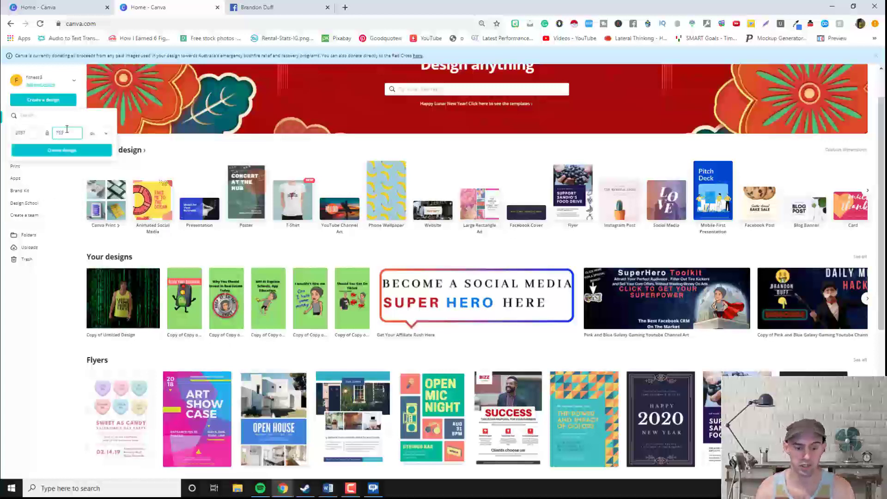
pyautogui.press('Return')
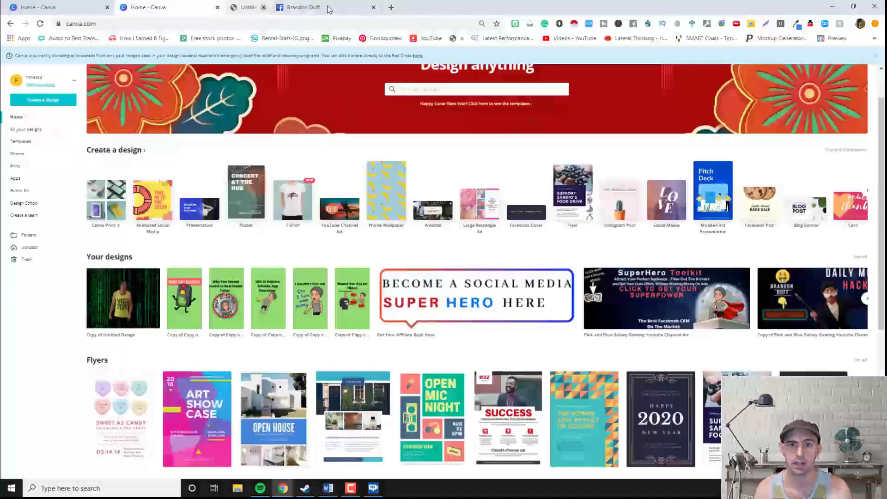
pyautogui.click(328, 7)
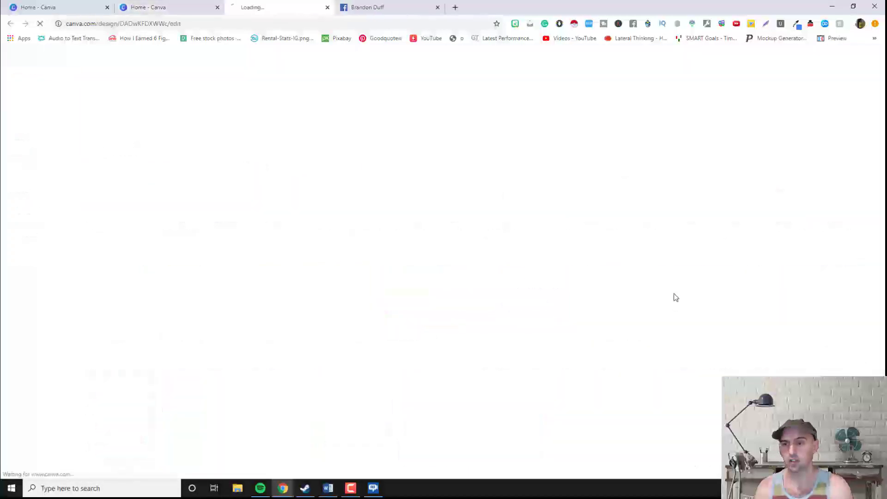
pyautogui.click(676, 298)
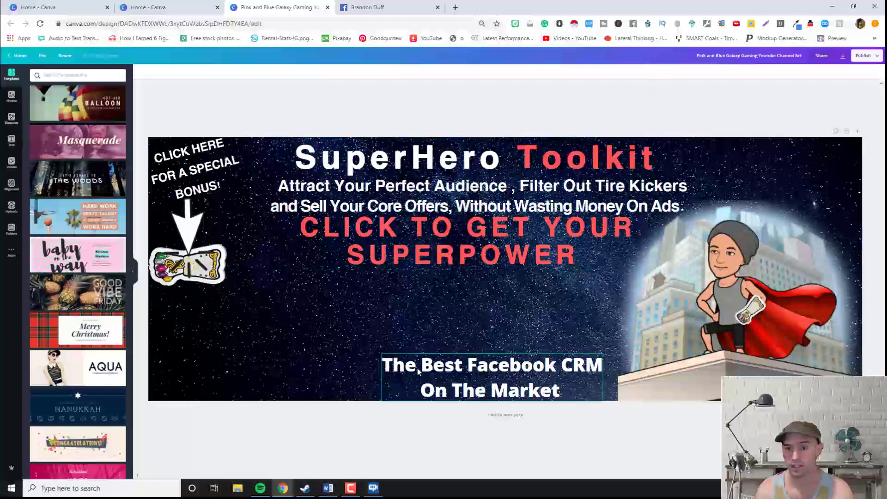
# Capture the banner in Lightshot and draw red lines down both sides plus a curve under the bottom text.
pyautogui.click(766, 23)
pyautogui.moveTo(135, 119)
pyautogui.mouseDown()
pyautogui.moveTo(499, 323)
pyautogui.moveTo(875, 407)
pyautogui.moveTo(883, 421)
pyautogui.mouseUp()
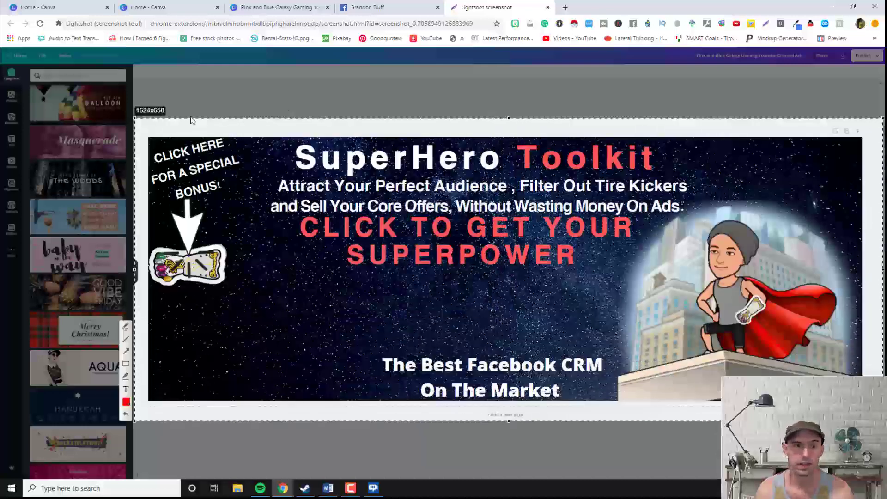
pyautogui.click(126, 327)
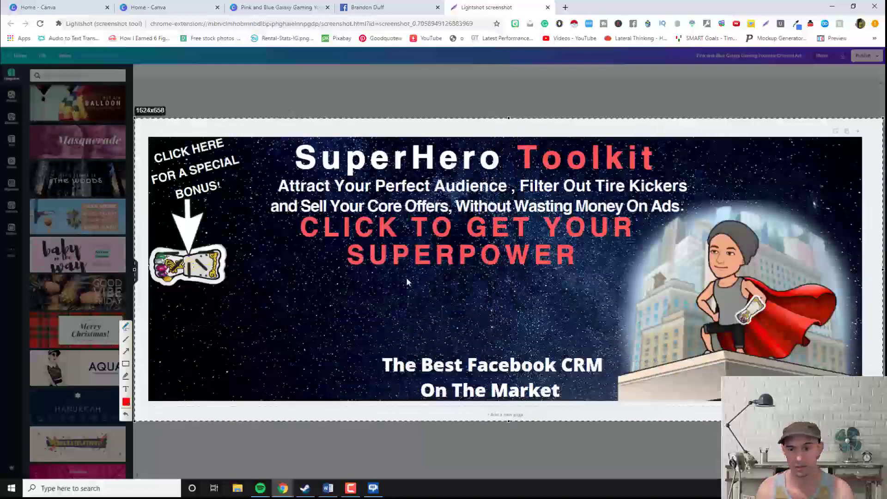
pyautogui.moveTo(271, 139); pyautogui.dragTo(272, 405)
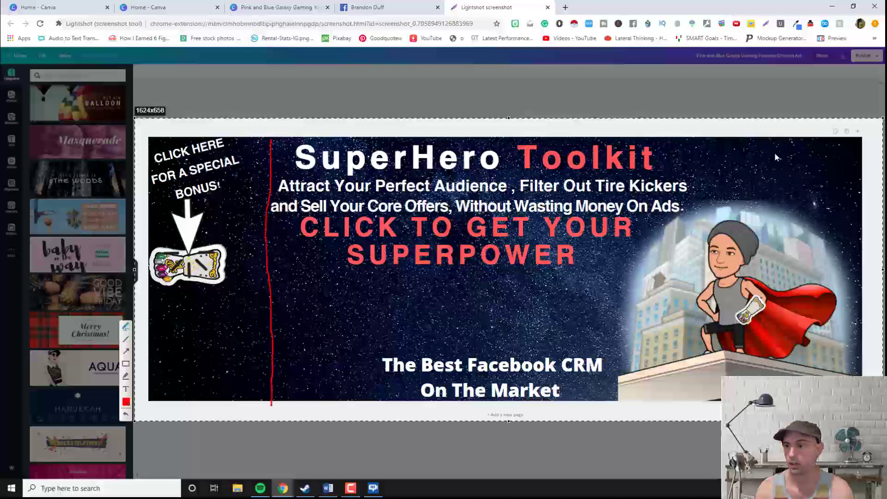
pyautogui.moveTo(769, 141); pyautogui.dragTo(776, 370)
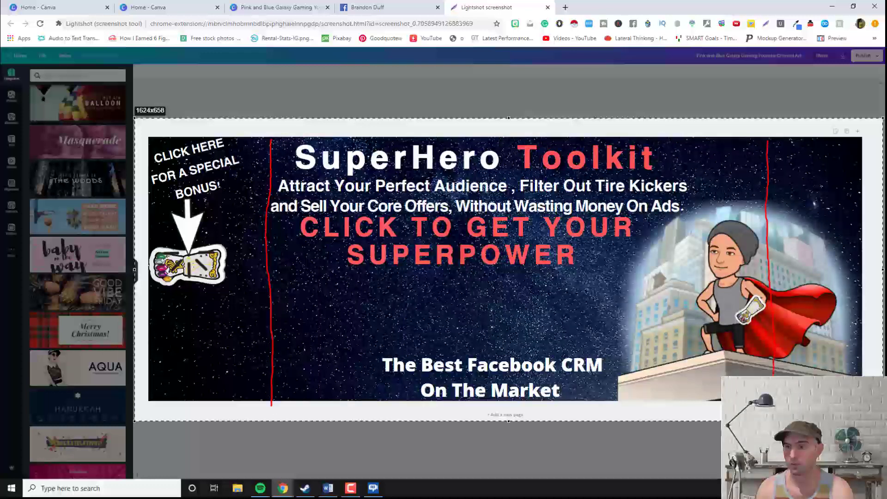
pyautogui.moveTo(357, 398)
pyautogui.mouseDown()
pyautogui.moveTo(363, 349)
pyautogui.moveTo(402, 302)
pyautogui.moveTo(456, 285)
pyautogui.moveTo(553, 286)
pyautogui.moveTo(609, 319)
pyautogui.moveTo(632, 383)
pyautogui.moveTo(629, 407)
pyautogui.mouseUp()
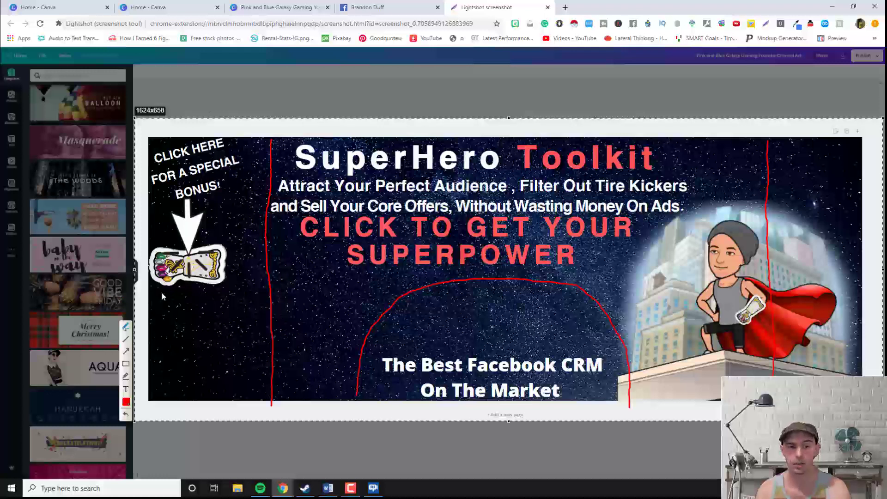
# Draw a red line under the glove, a stick figure, and arrows toward SUPERPOWER and the glove sticker.
pyautogui.moveTo(149, 294); pyautogui.dragTo(272, 297)
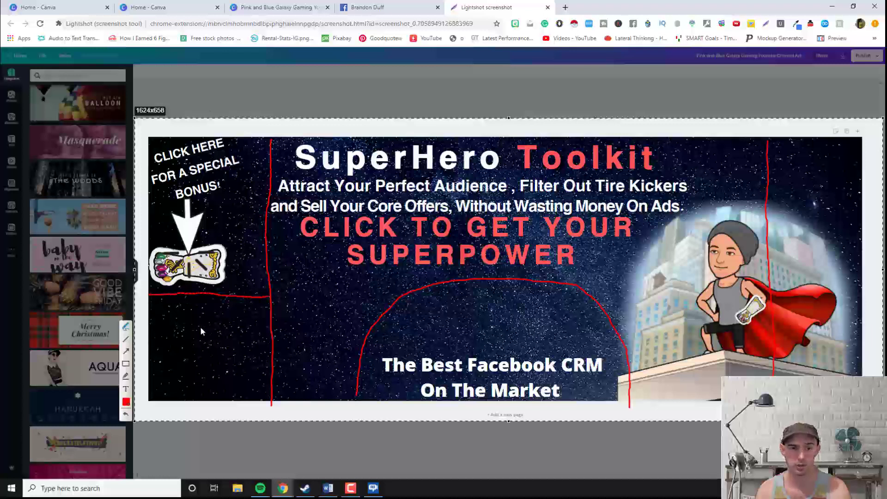
pyautogui.moveTo(214, 322)
pyautogui.mouseDown()
pyautogui.moveTo(192, 332)
pyautogui.moveTo(217, 346)
pyautogui.moveTo(219, 324)
pyautogui.moveTo(203, 342)
pyautogui.moveTo(211, 364)
pyautogui.moveTo(202, 361)
pyautogui.moveTo(218, 361)
pyautogui.moveTo(196, 383)
pyautogui.moveTo(227, 399)
pyautogui.moveTo(224, 390)
pyautogui.moveTo(187, 390)
pyautogui.mouseUp()
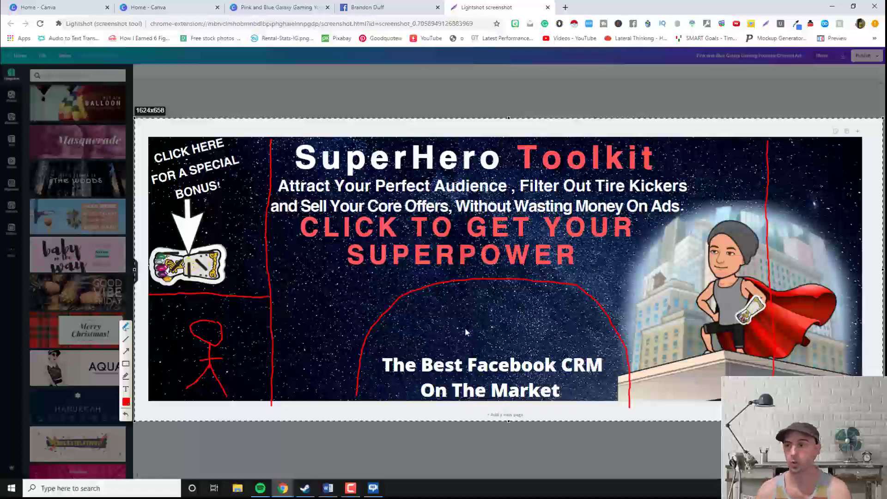
pyautogui.click(126, 352)
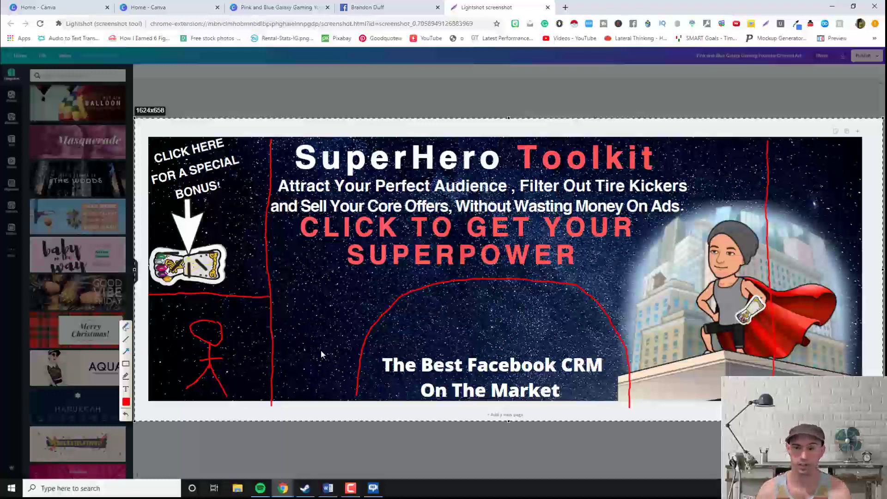
pyautogui.moveTo(703, 392); pyautogui.dragTo(522, 248)
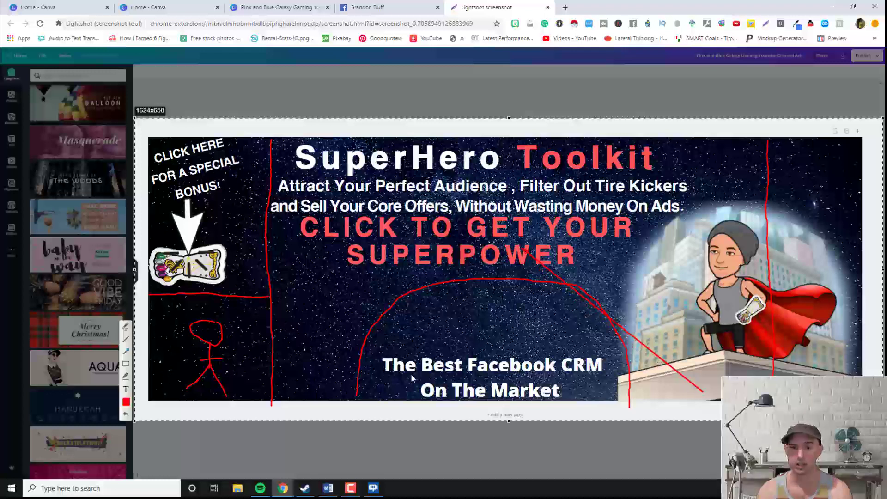
pyautogui.moveTo(411, 375)
pyautogui.mouseDown()
pyautogui.moveTo(301, 286)
pyautogui.moveTo(203, 252)
pyautogui.moveTo(193, 262)
pyautogui.mouseUp()
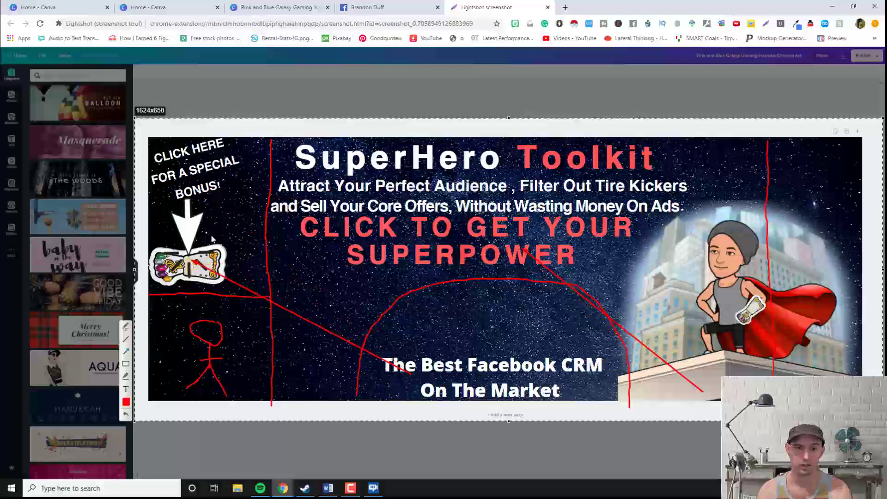
pyautogui.moveTo(198, 168); pyautogui.dragTo(190, 264)
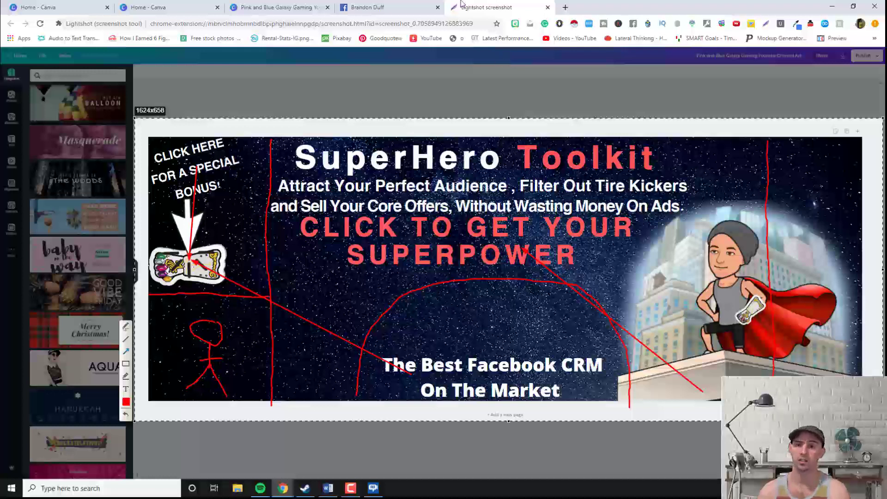
# Return to the SuperHero Toolkit banner in Canva and look over its Download and Publish options.
pyautogui.click(261, 7)
pyautogui.click(273, 150)
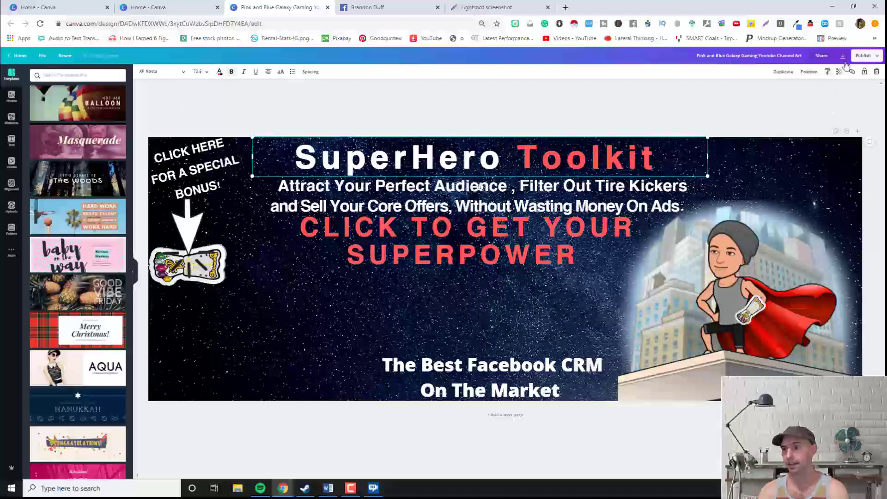
pyautogui.click(843, 56)
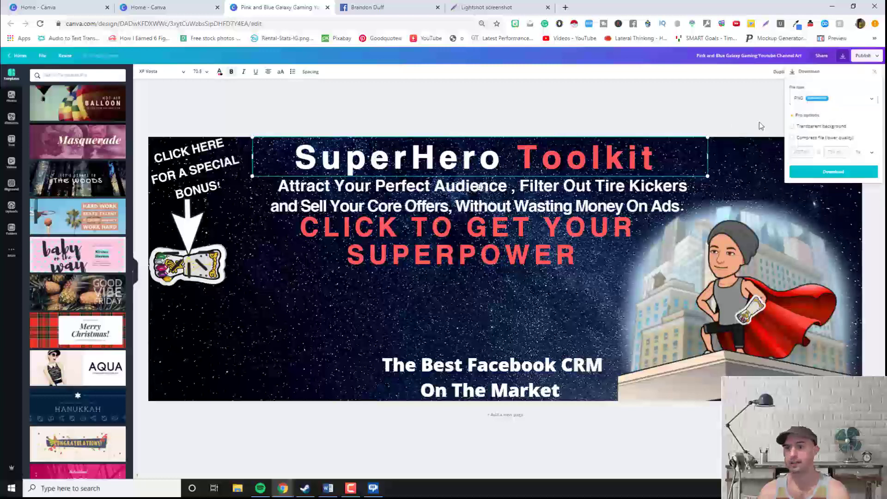
pyautogui.click(731, 109)
pyautogui.click(862, 55)
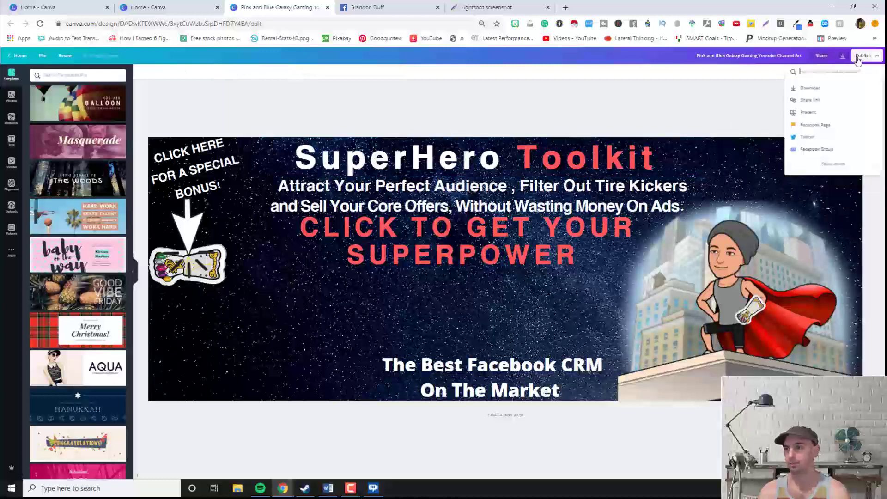
pyautogui.click(775, 77)
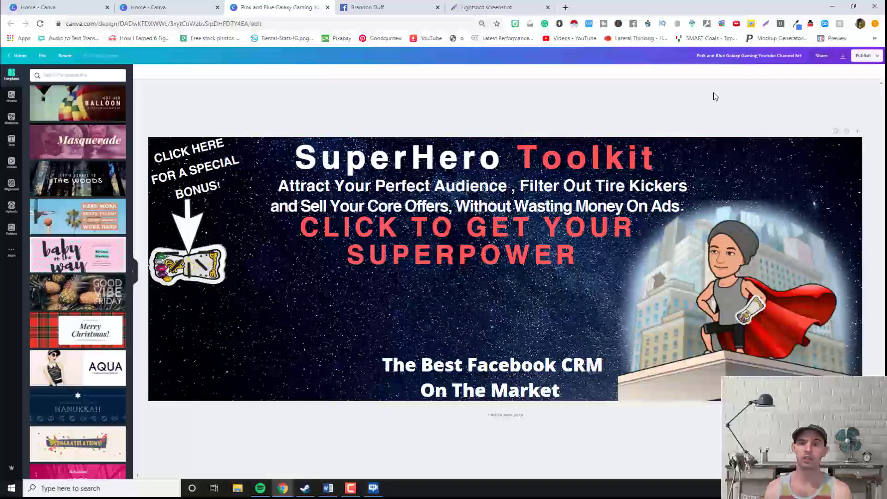